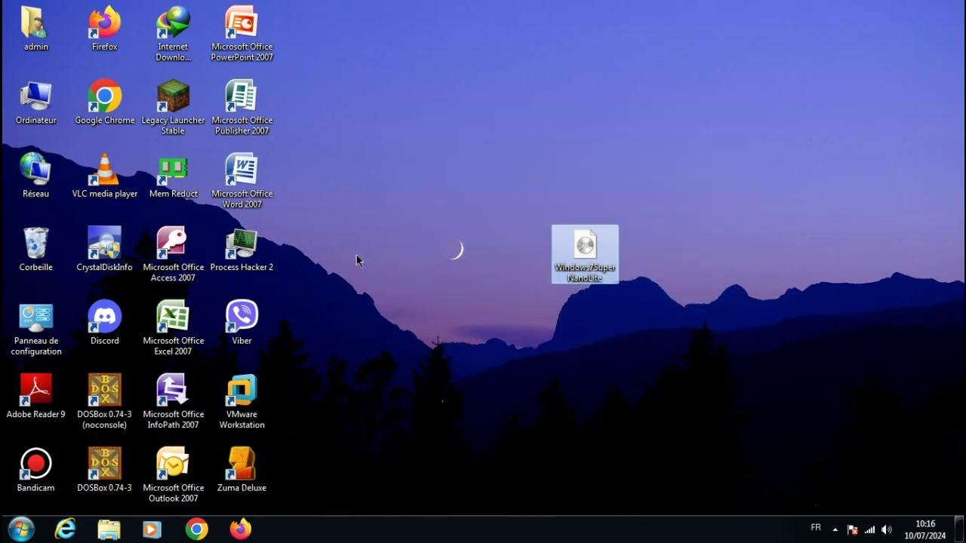
Check the file size of the Windows7SuperNanoLite disk image on the desktop in its properties.
right_click(560, 260)
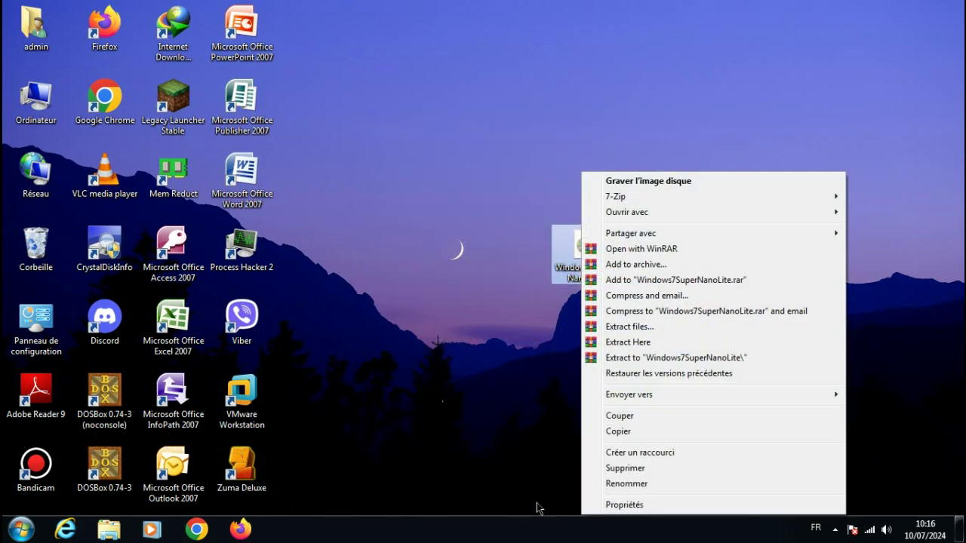
click(610, 504)
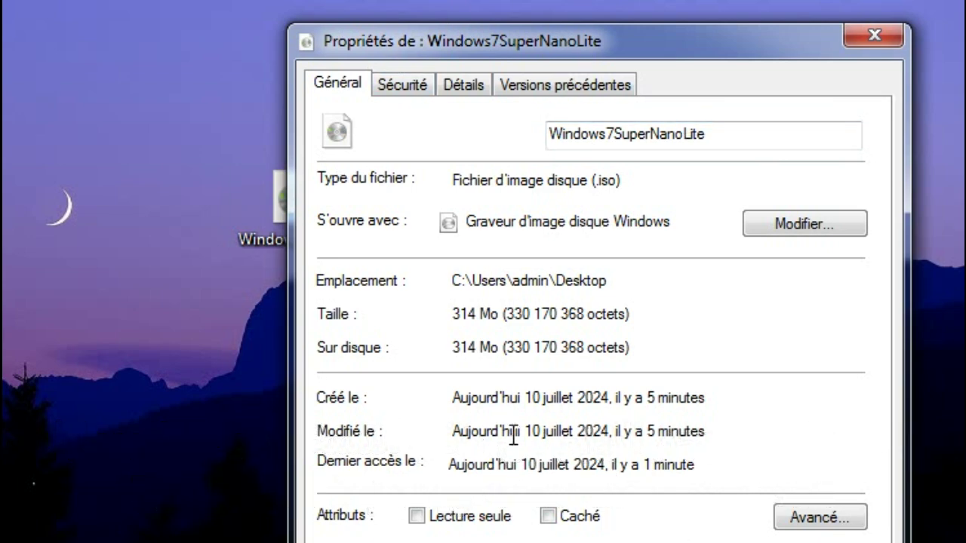
drag(540, 431, 737, 528)
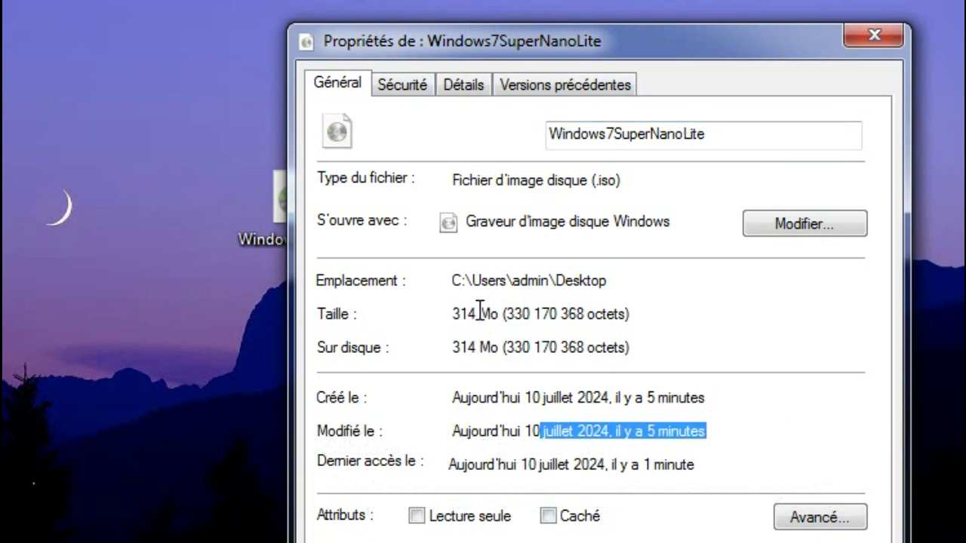
drag(453, 312, 695, 314)
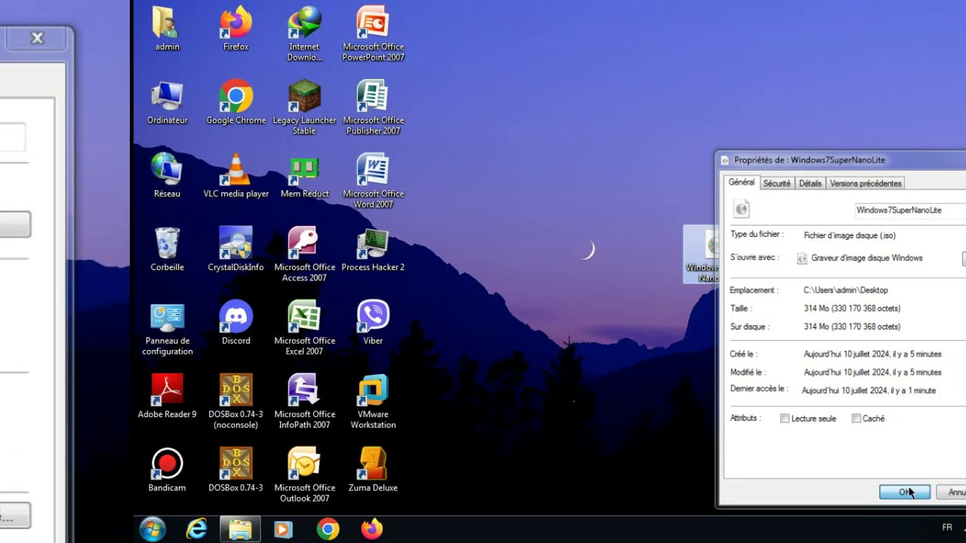
click(910, 492)
drag(934, 369, 856, 442)
Open VMware Workstation and start creating a new virtual machine with the Custom (advanced) configuration.
click(393, 418)
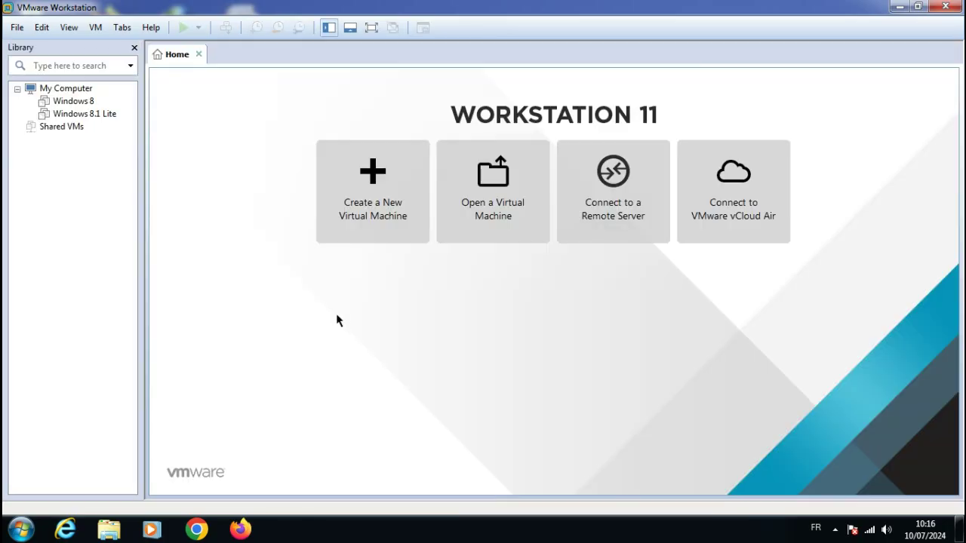
click(373, 188)
click(557, 382)
click(489, 383)
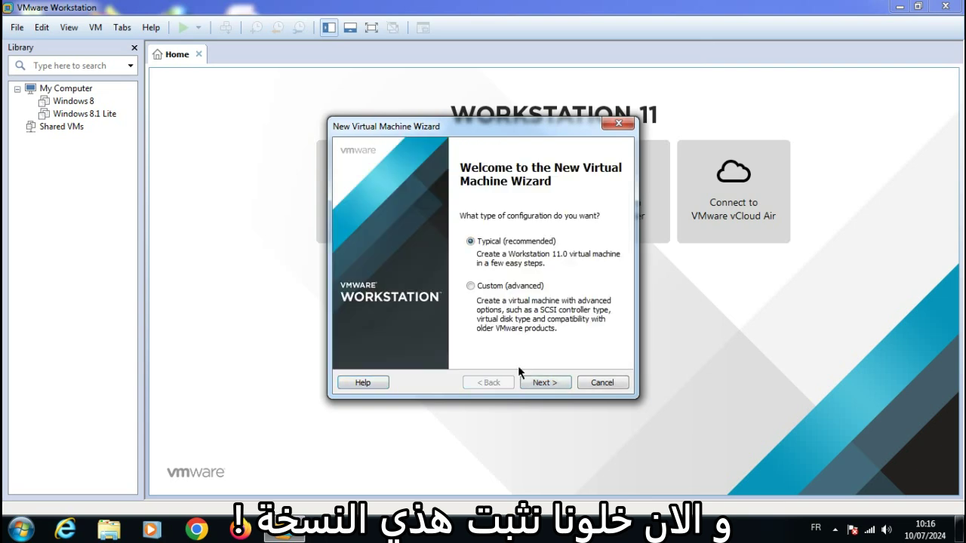
click(498, 345)
click(542, 384)
click(542, 384)
click(542, 385)
Choose a Windows 7 guest operating system and name the virtual machine Windows 7 Super Lite.
click(452, 292)
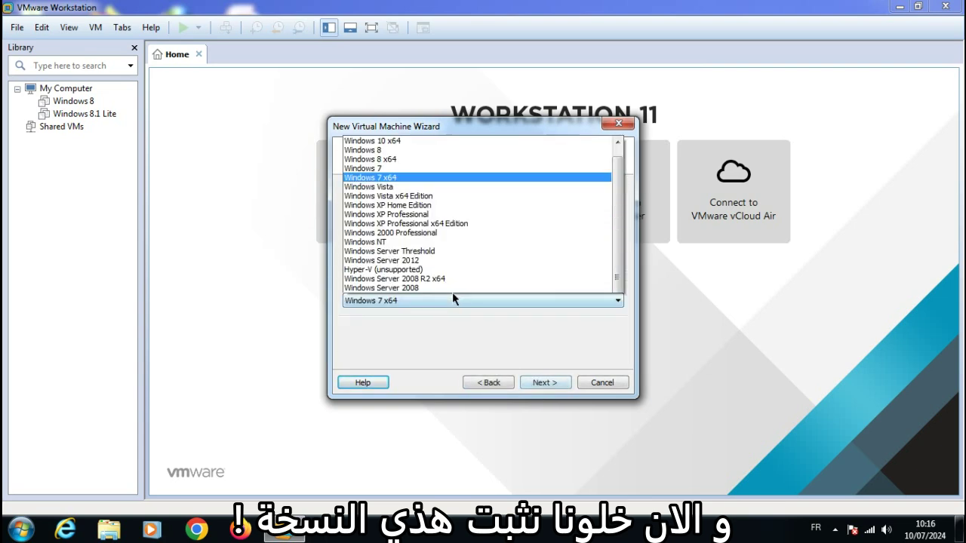
click(434, 46)
click(545, 383)
click(463, 204)
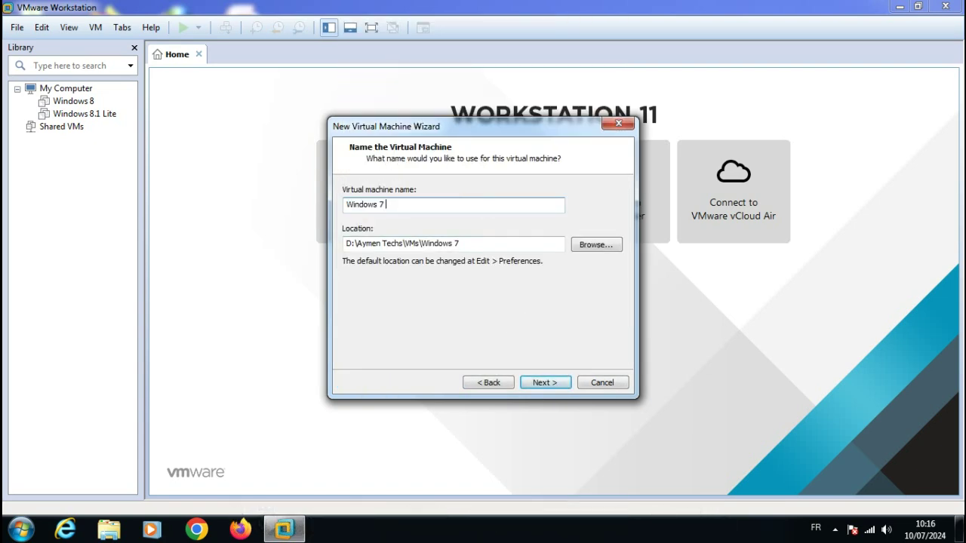
text(Super Lite)
key(Return)
Keep the default hardware settings with NAT networking and choose IDE as the virtual disk type.
click(545, 383)
click(546, 382)
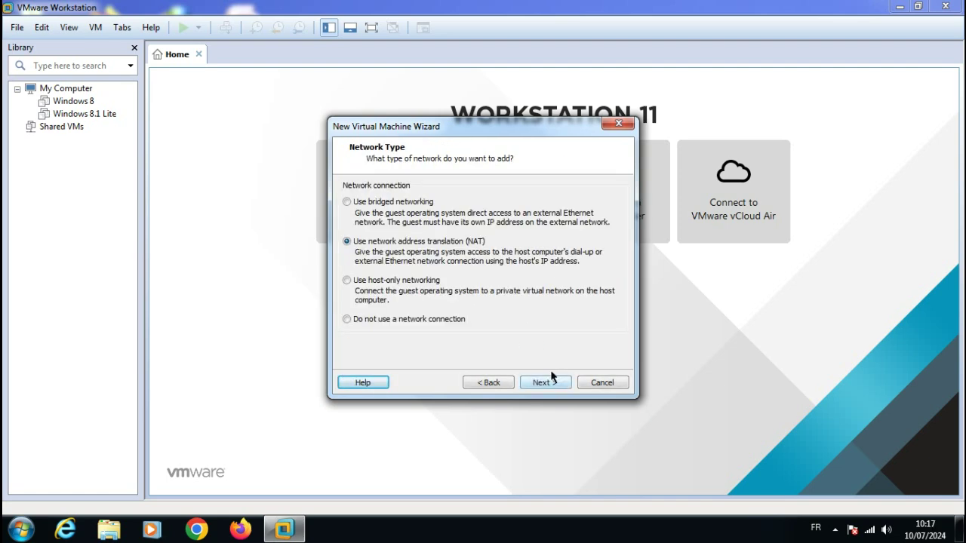
click(546, 383)
click(545, 382)
click(344, 199)
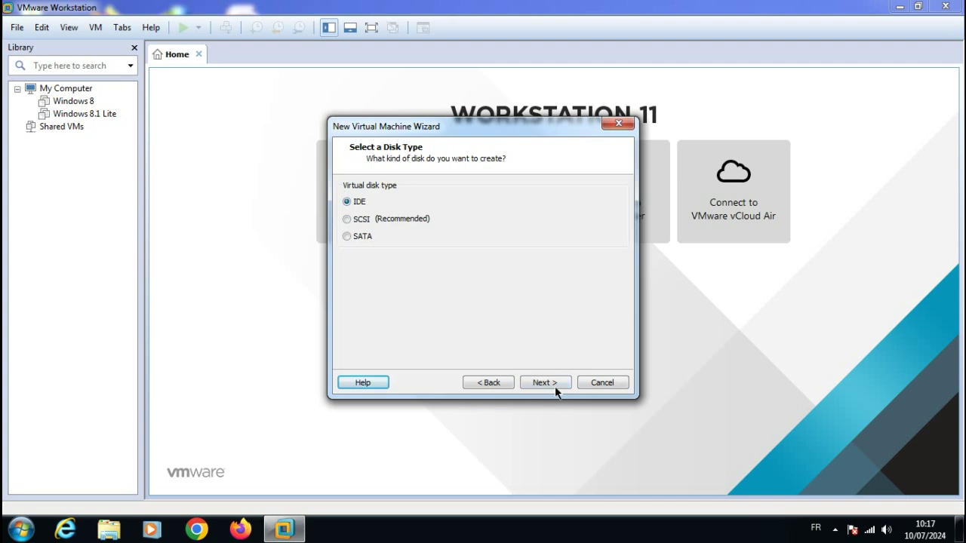
click(551, 384)
Create a new 60 GB virtual disk stored as a single file named Windows 7 Super Lite.vmdk.
click(536, 384)
click(489, 383)
click(427, 302)
click(548, 383)
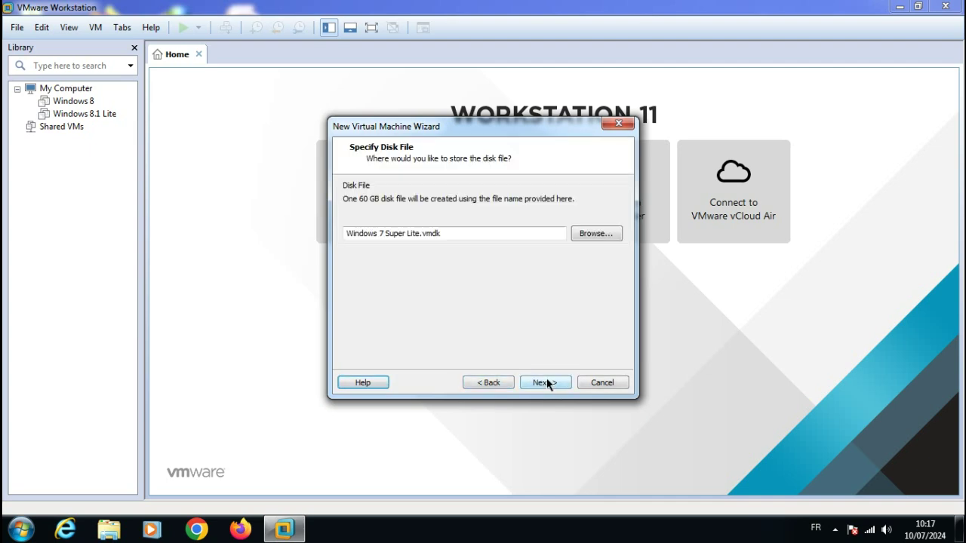
click(547, 382)
Set the virtual CD/DVD drive to use the Windows7SuperNanoLite ISO image and finish creating the virtual machine.
click(408, 327)
click(310, 133)
click(535, 188)
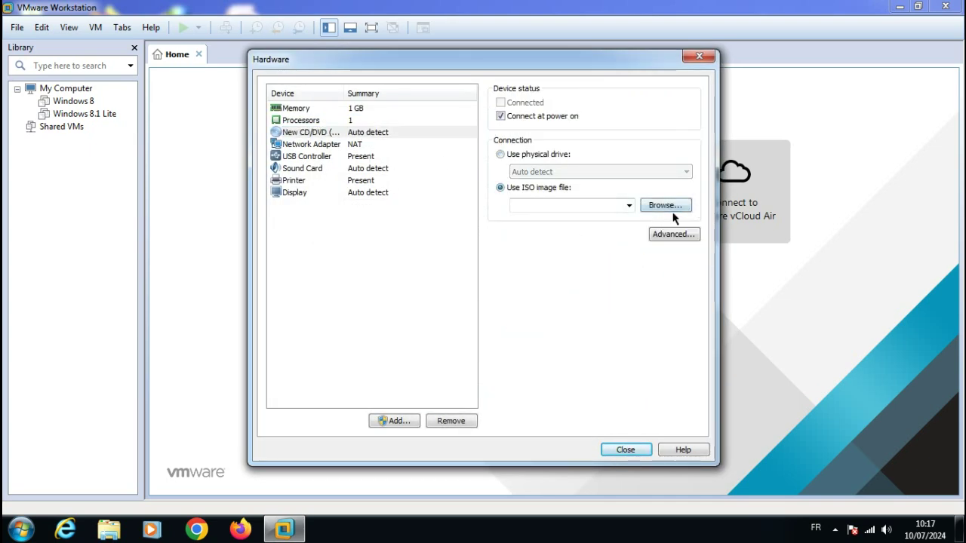
click(664, 207)
double_click(431, 320)
click(641, 447)
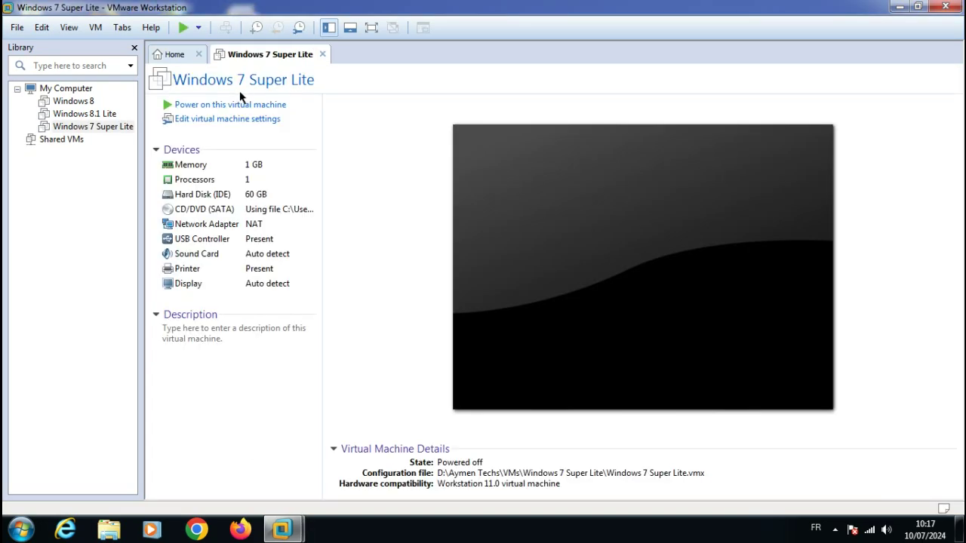
Power on the virtual machine in full screen and start the Windows 7 installation, accepting the license terms.
click(227, 104)
click(370, 27)
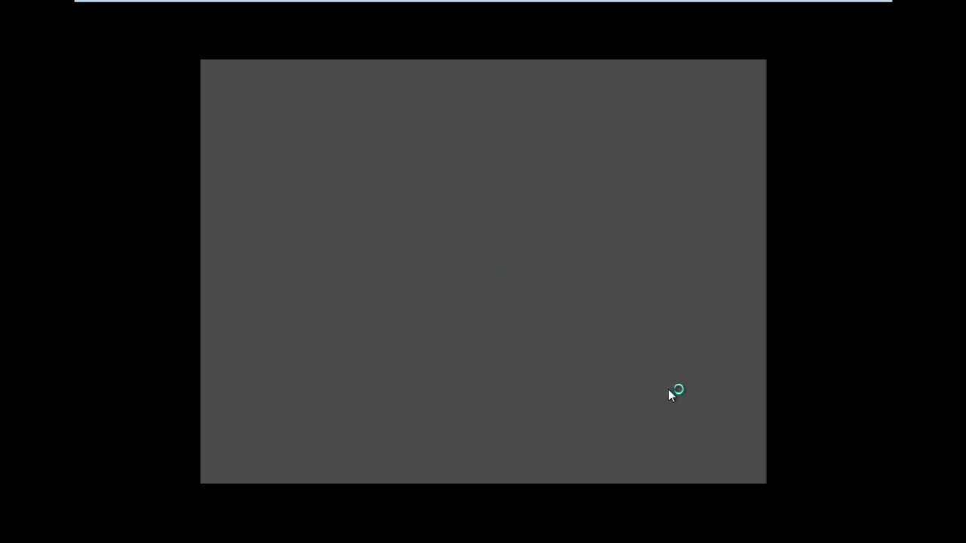
click(474, 272)
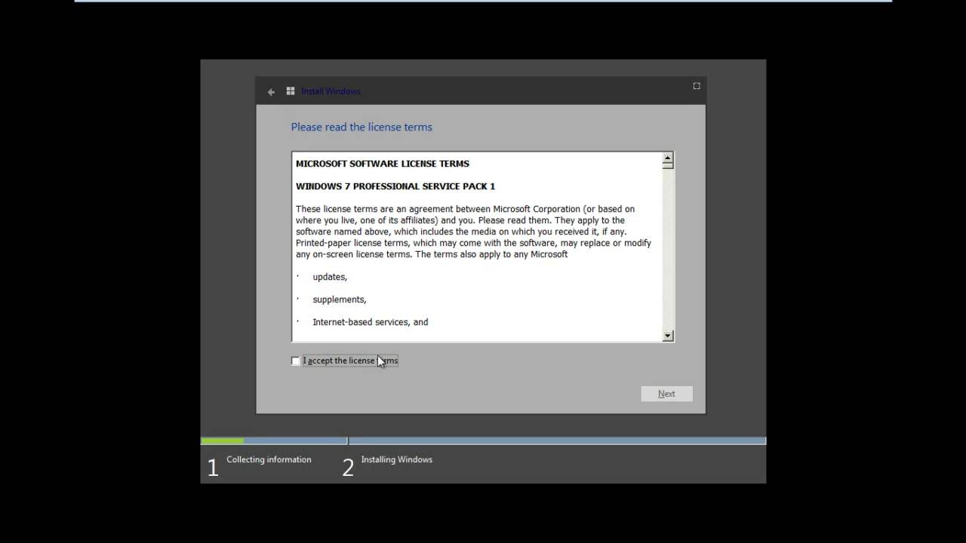
click(377, 359)
click(665, 393)
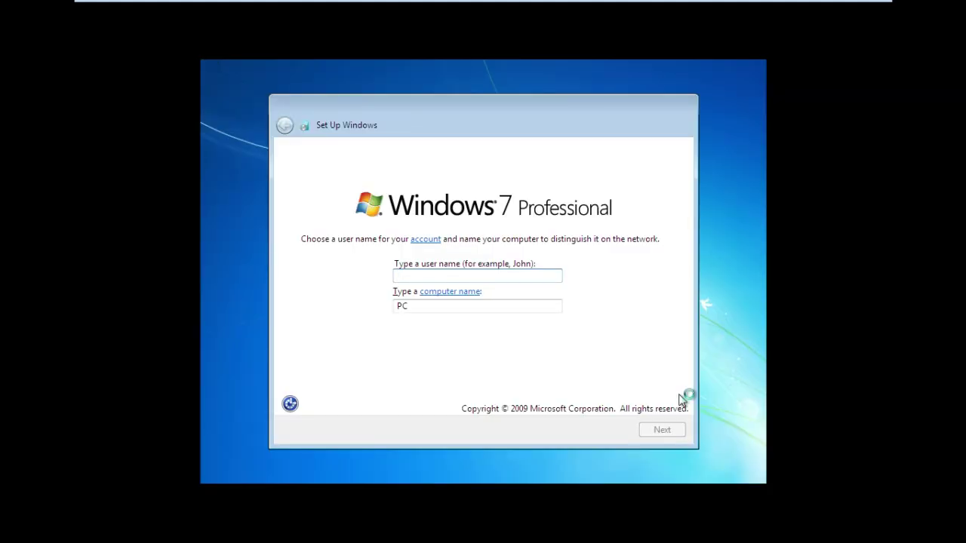
Enter the account's user name and complete Windows setup, keeping the Pacific Time zone, date and time.
text(Ay)
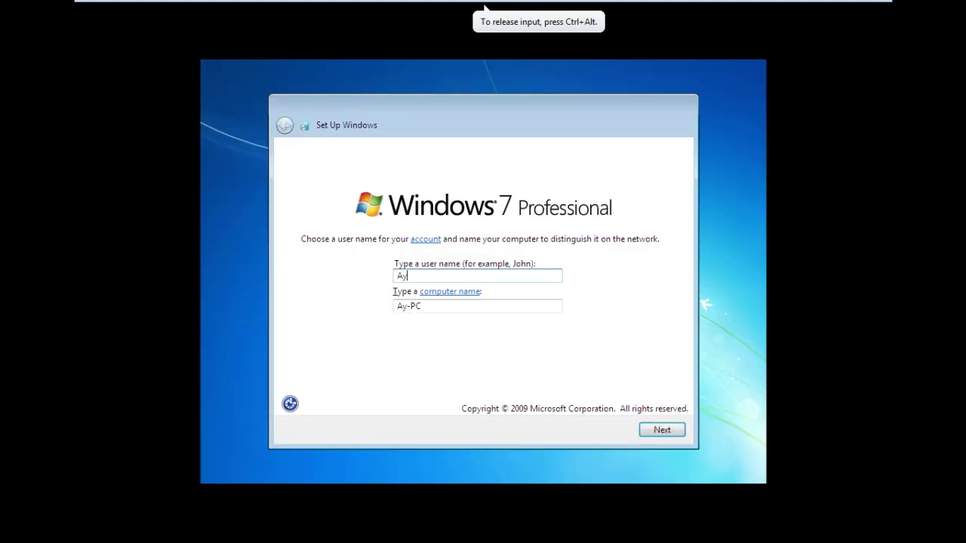
text(men Techs)
click(662, 429)
click(664, 427)
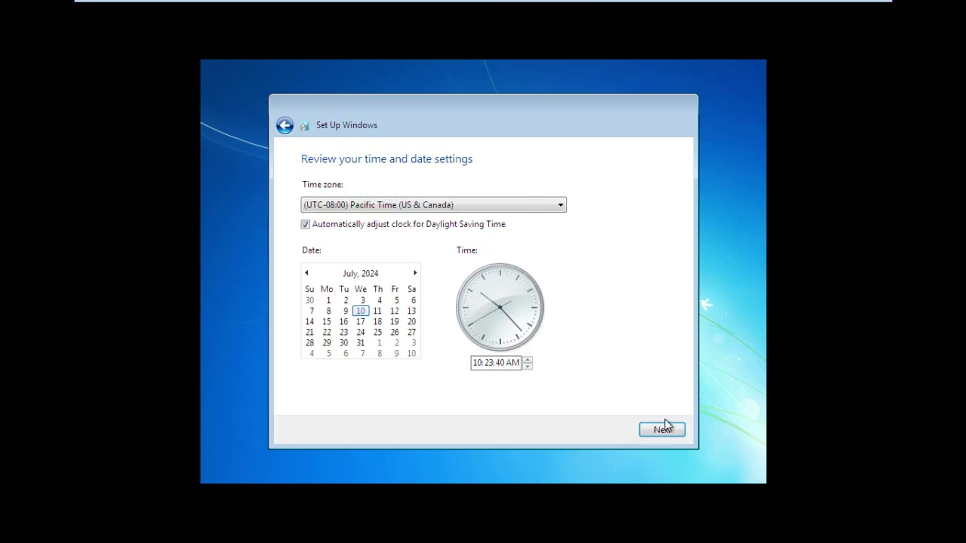
click(663, 428)
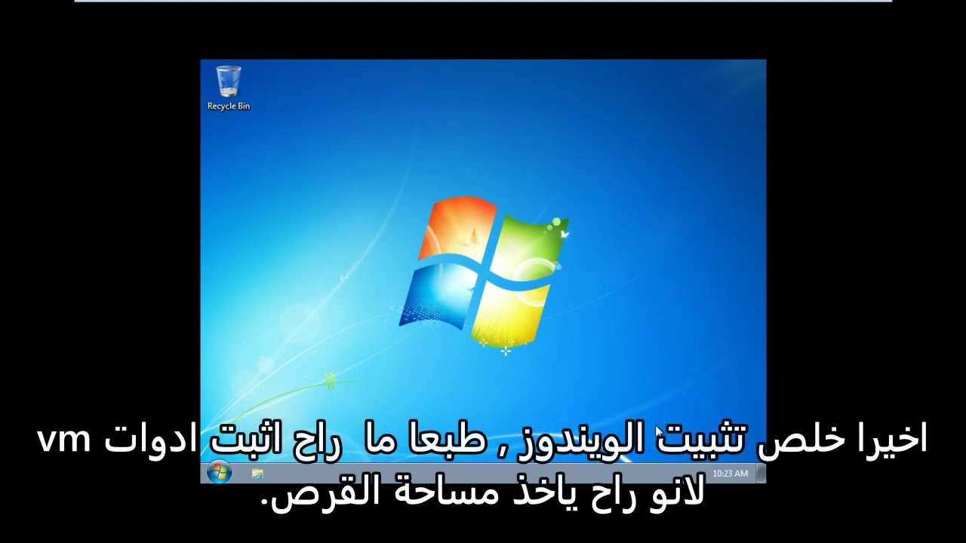
drag(371, 117, 354, 212)
drag(289, 329, 745, 312)
Examine which programs are installed in the Accessories, Games, Maintenance and Startup folders.
click(219, 473)
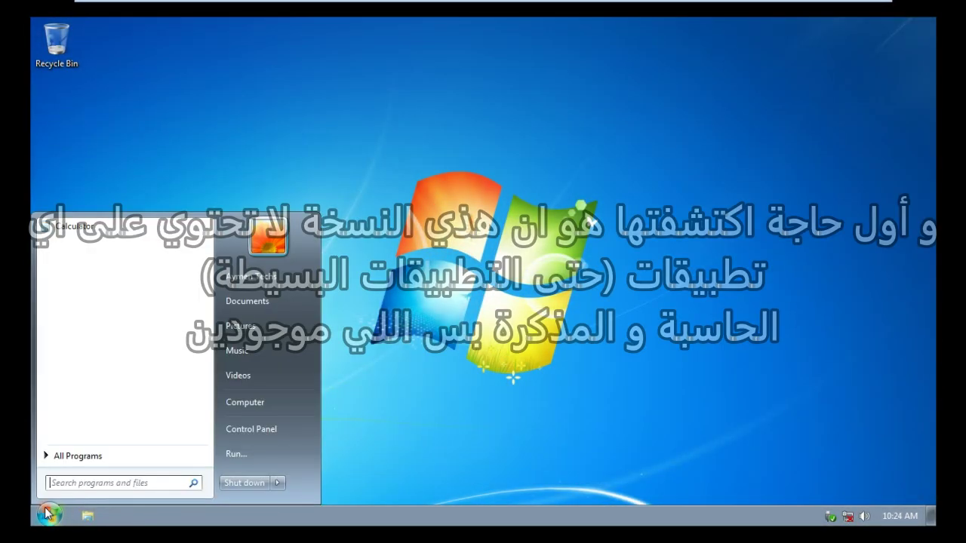
click(138, 457)
click(71, 239)
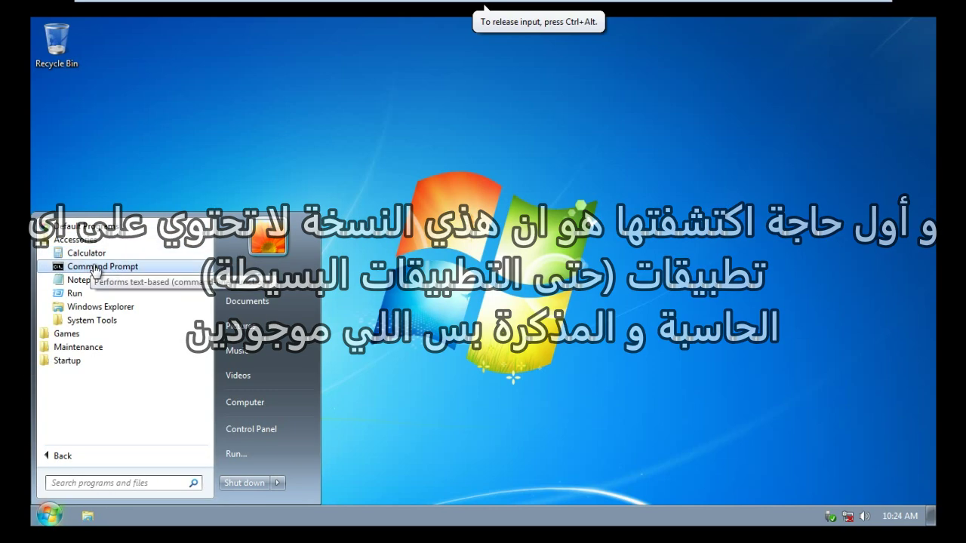
click(98, 349)
click(71, 336)
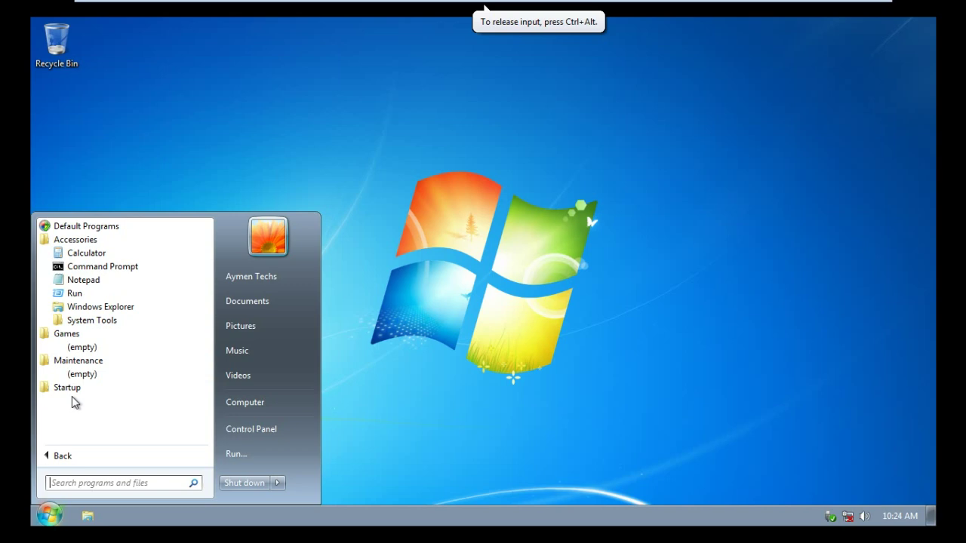
click(97, 388)
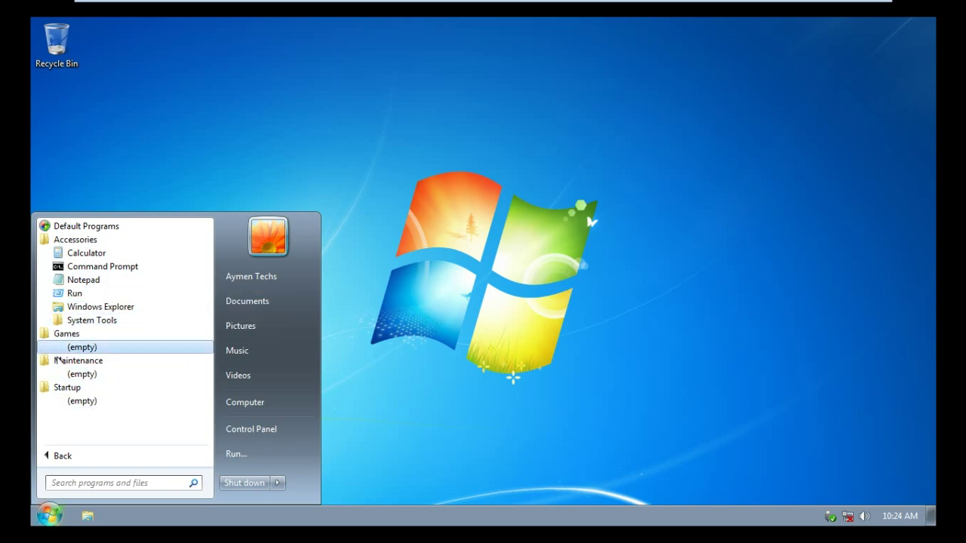
key(super)
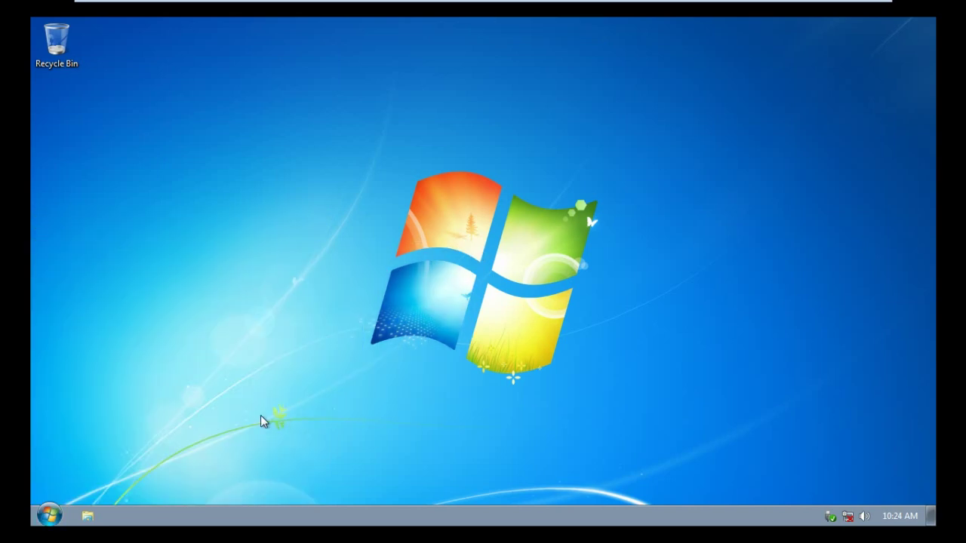
Check the disk space used on Local Disk (C:) in its properties.
click(89, 513)
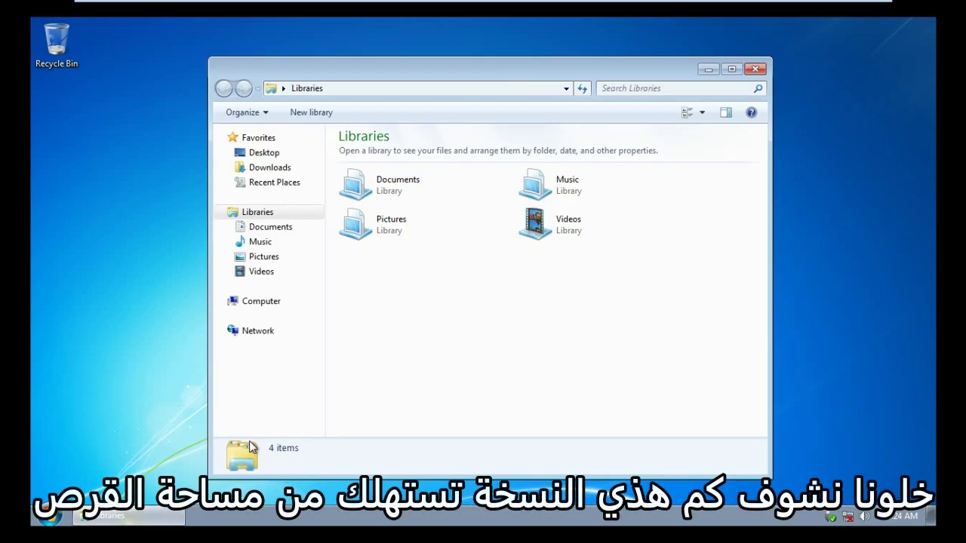
click(250, 310)
drag(484, 335, 343, 374)
click(394, 175)
right_click(395, 175)
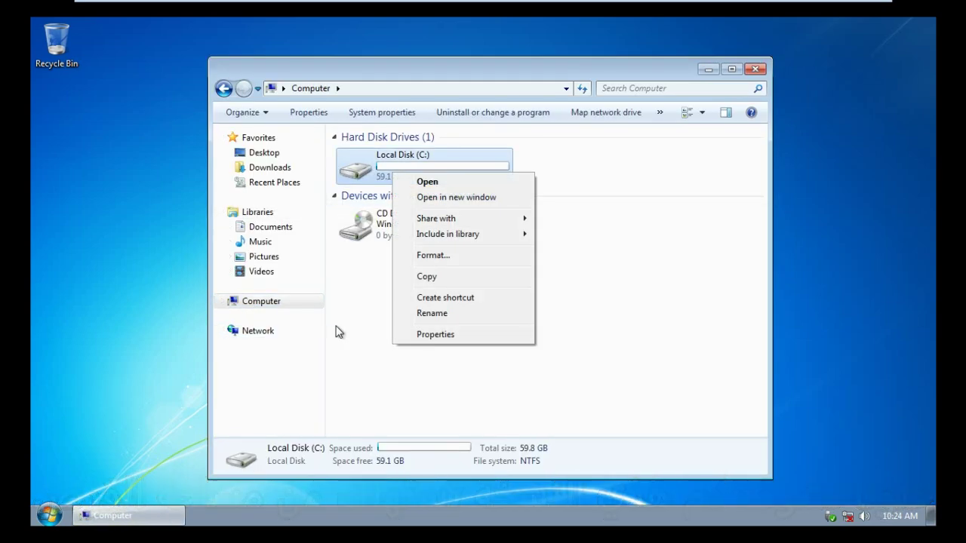
click(421, 336)
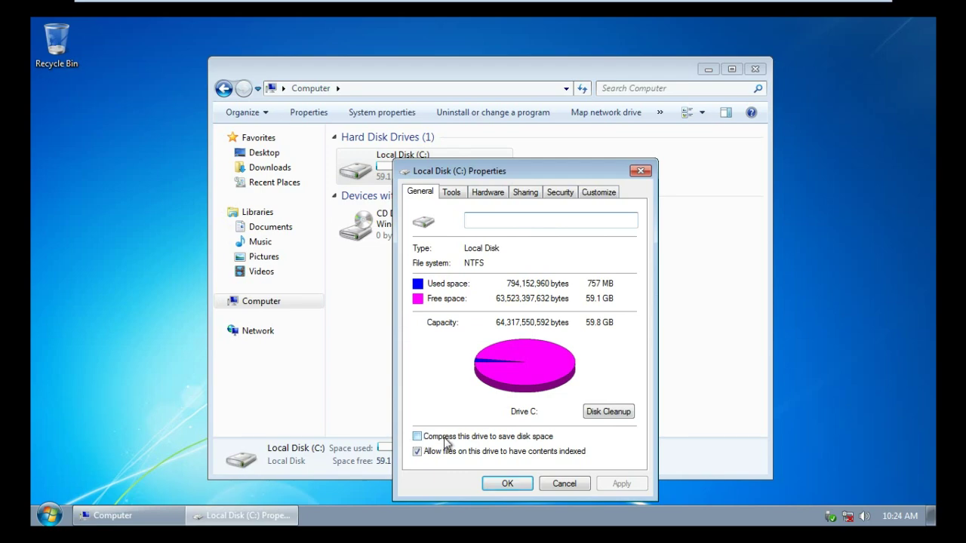
Compress drive C: to save disk space, applying the change to its subfolders and files.
click(287, 458)
click(490, 483)
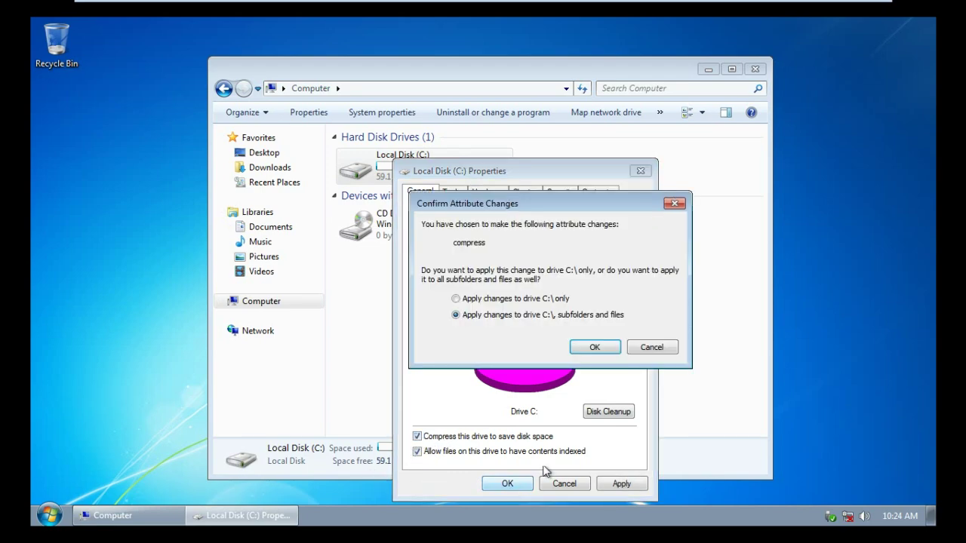
click(596, 347)
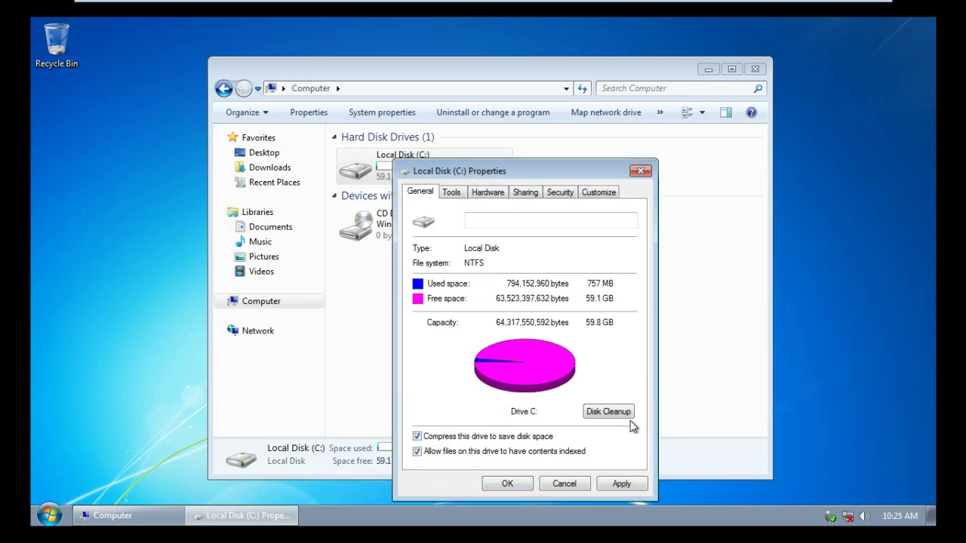
click(455, 348)
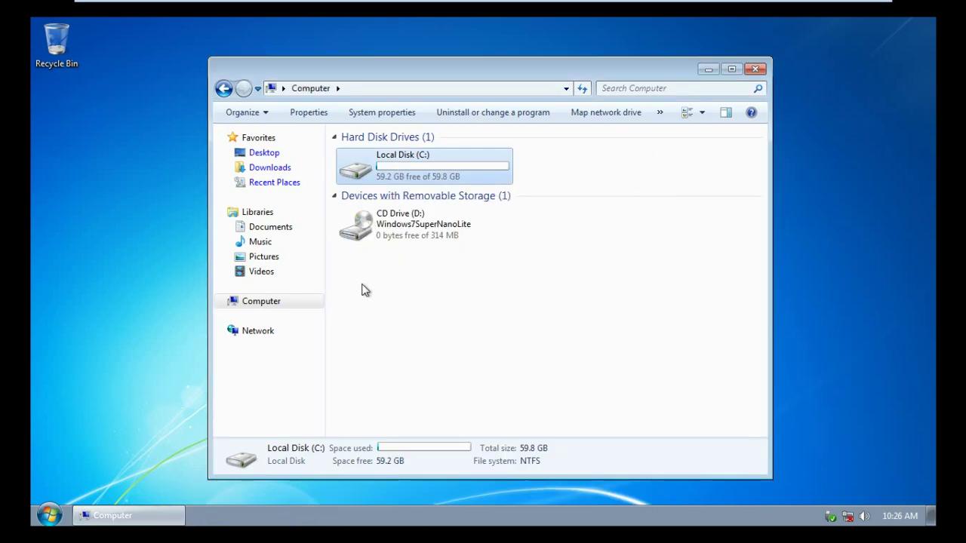
Reopen the properties of Local Disk (C:) to check its used space after compression.
drag(424, 300, 561, 376)
right_click(455, 168)
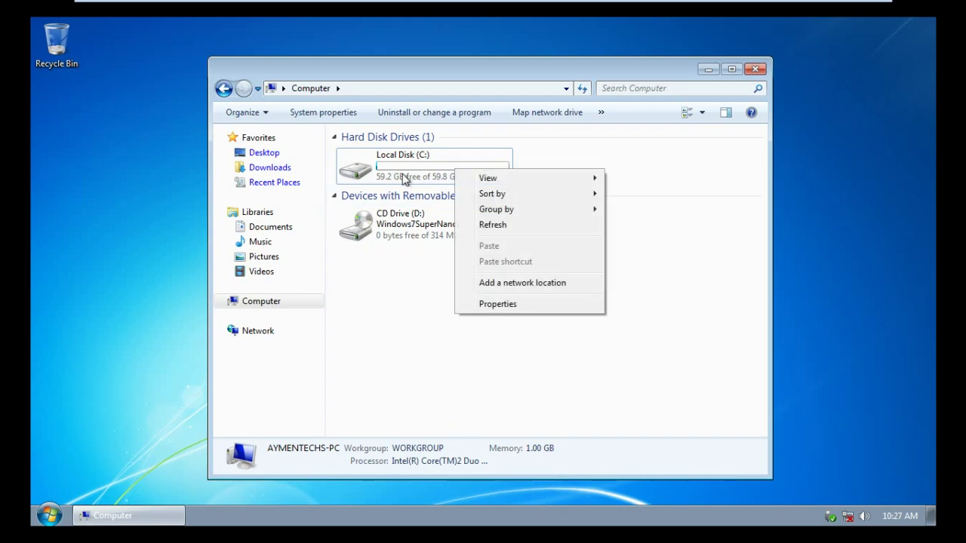
right_click(405, 178)
click(443, 334)
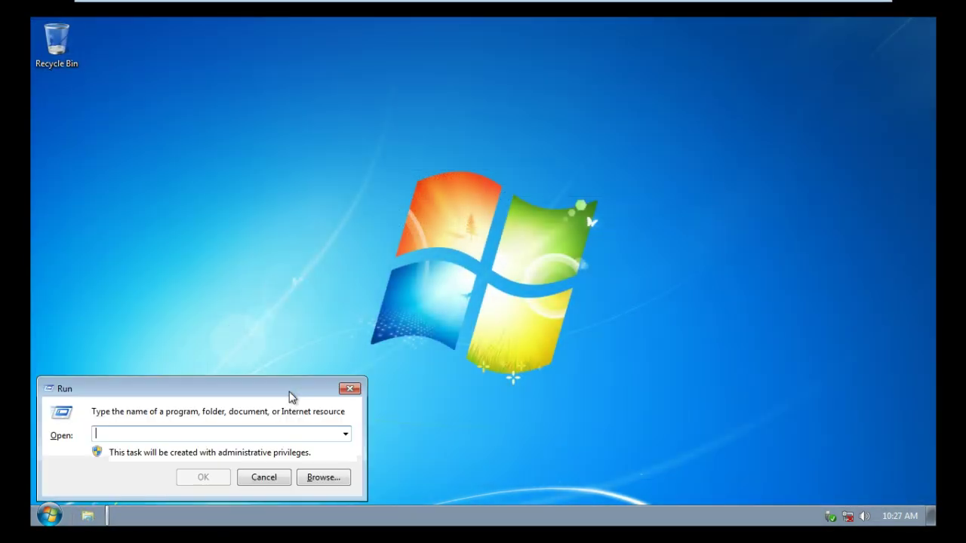
Run winver to view the installed Windows edition and version, and close the About Windows information.
text(winver)
key(Return)
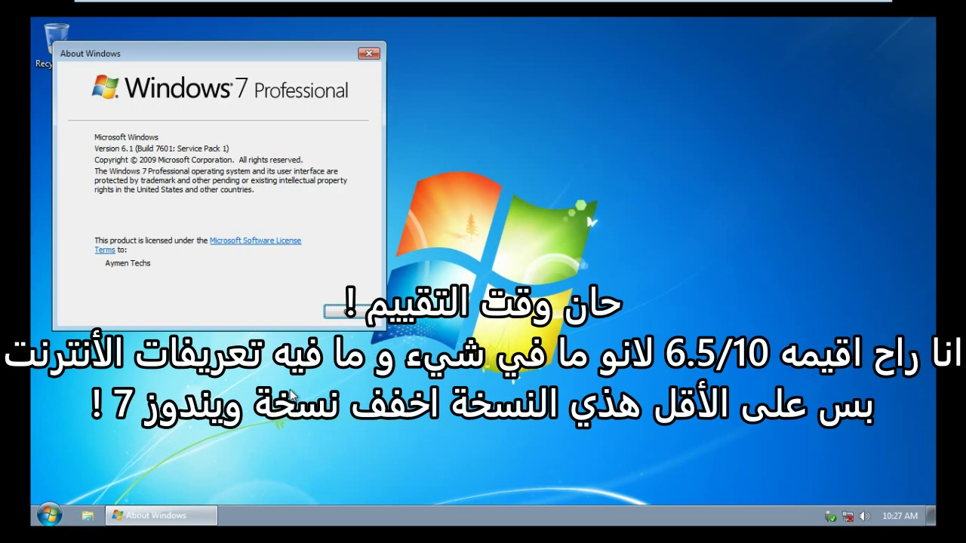
drag(172, 63, 431, 136)
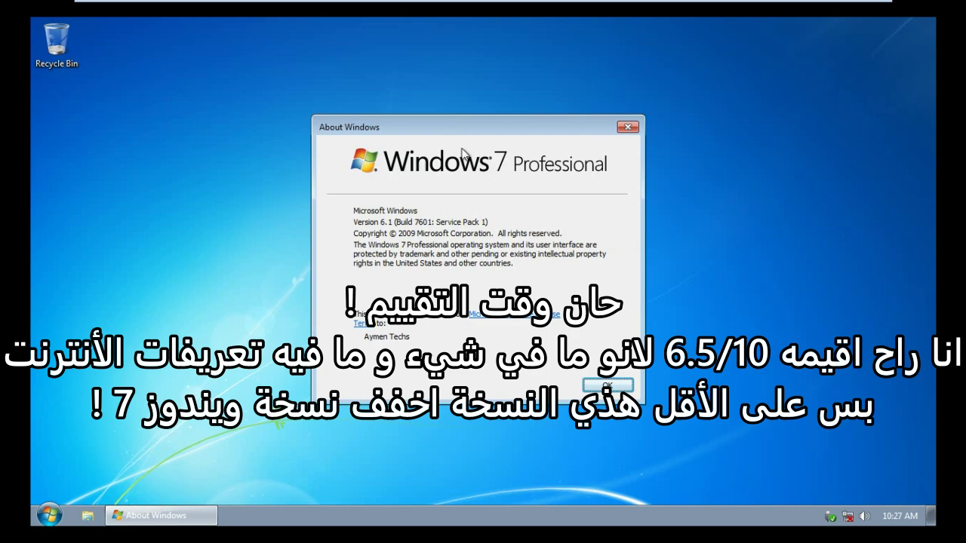
click(607, 385)
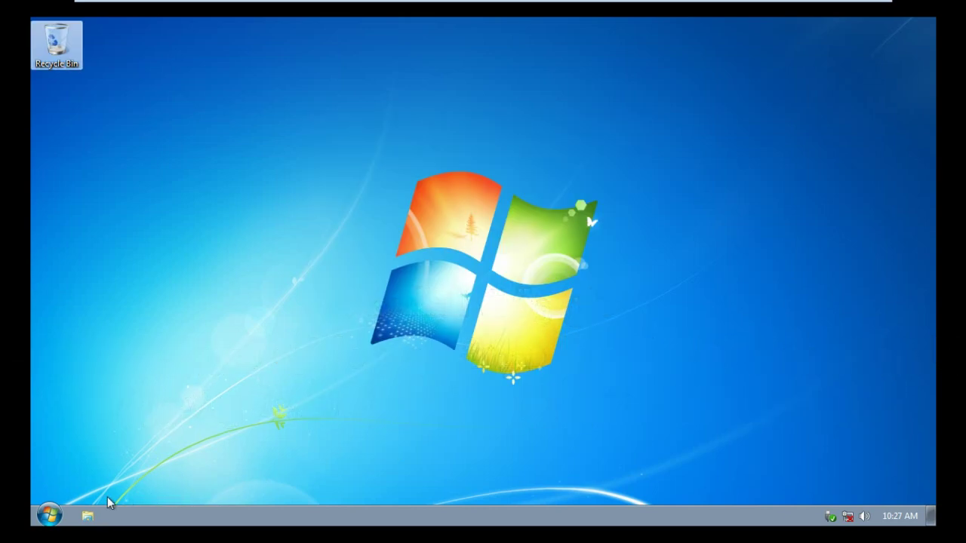
Run Command Prompt as administrator, delete the c:\Windows folder with its contents, and close the prompt.
click(47, 514)
click(75, 457)
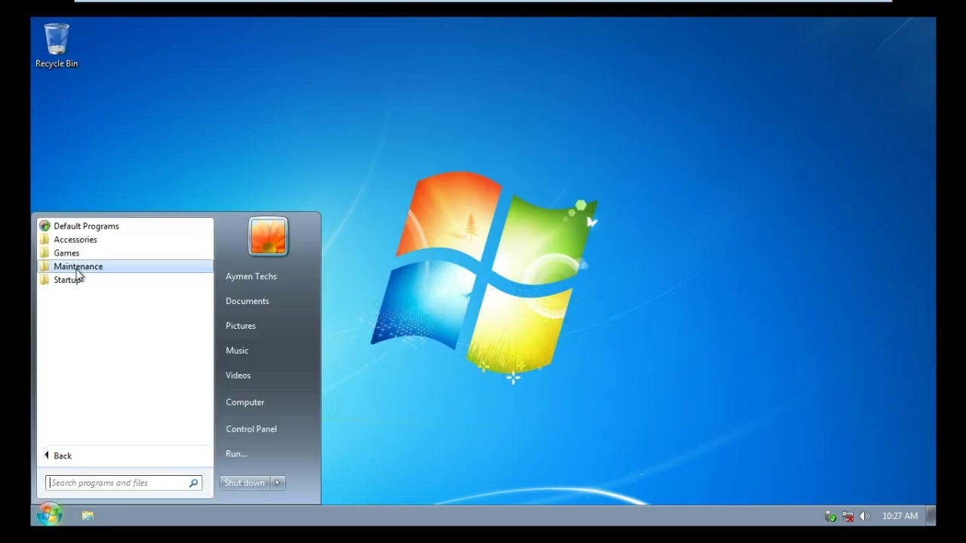
click(79, 241)
right_click(85, 268)
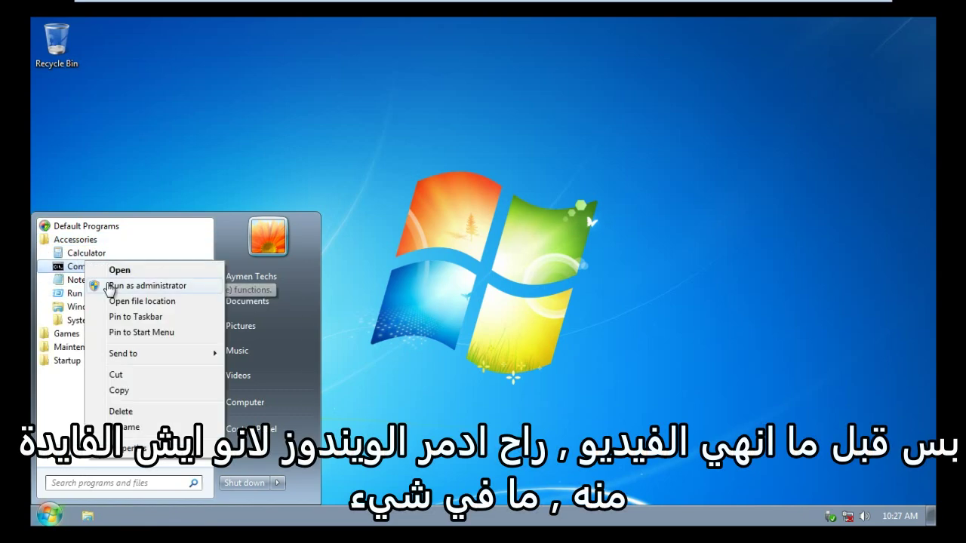
click(141, 287)
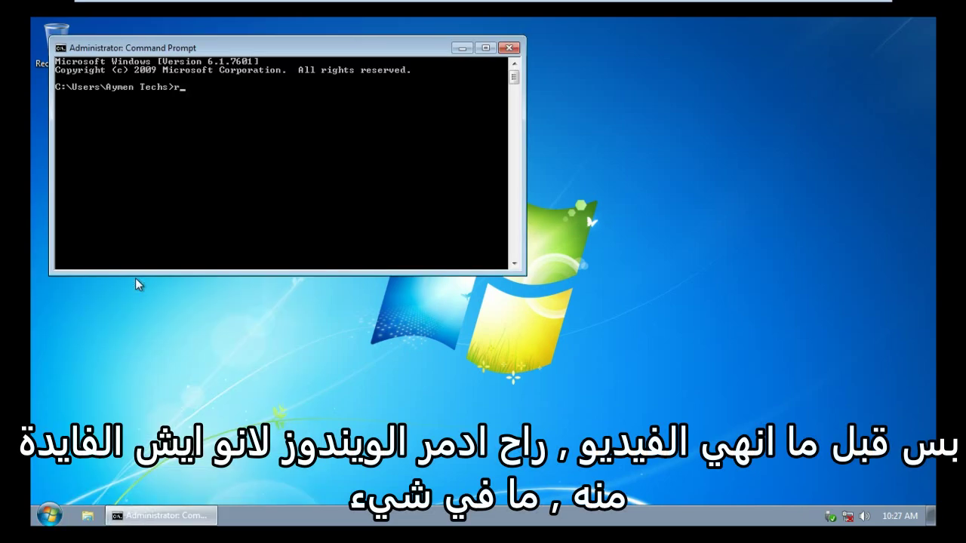
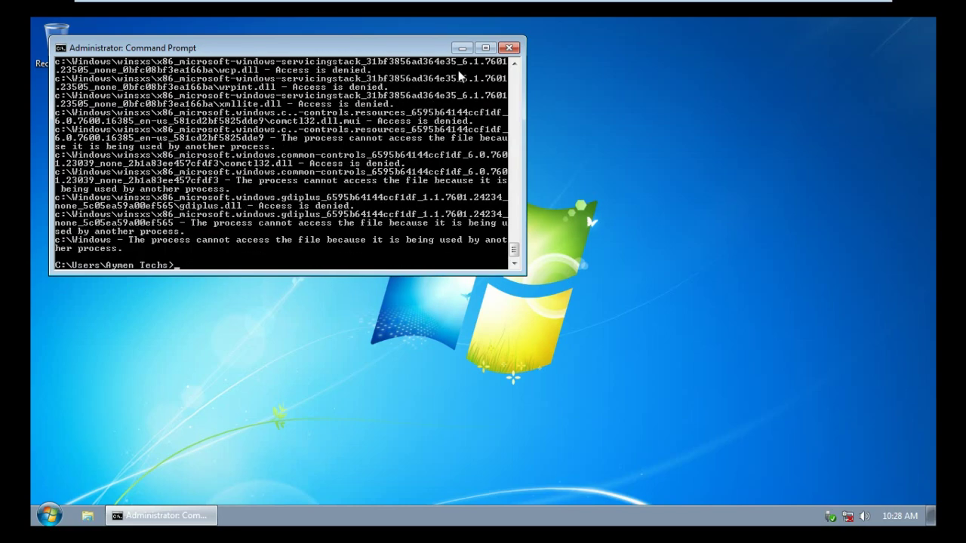
click(508, 48)
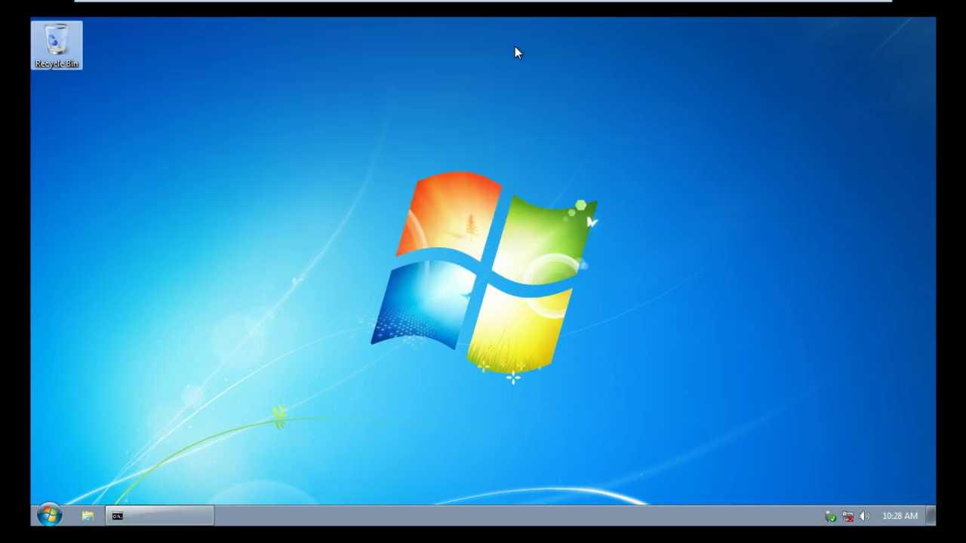
Try to open Computer in Windows Explorer and restart Windows.
click(49, 516)
click(280, 403)
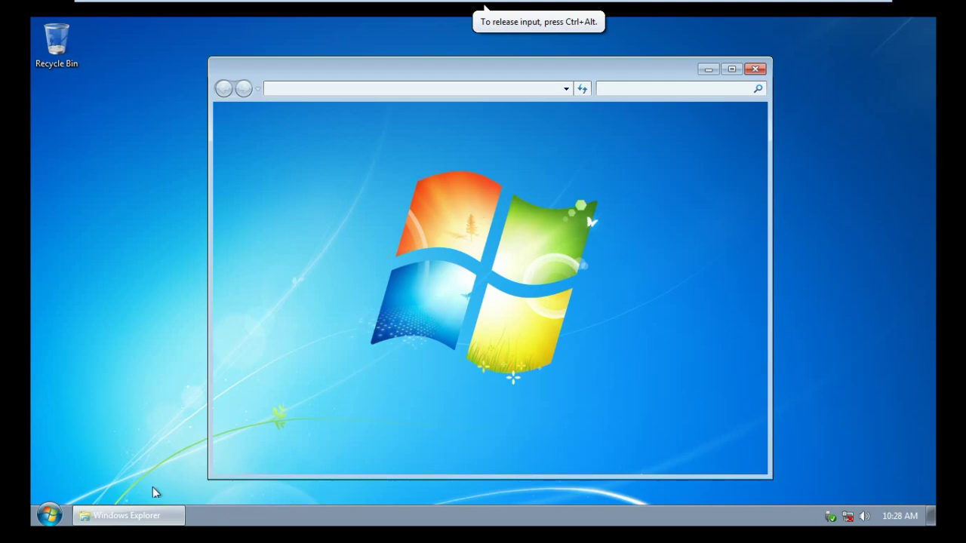
click(50, 516)
click(269, 486)
click(318, 463)
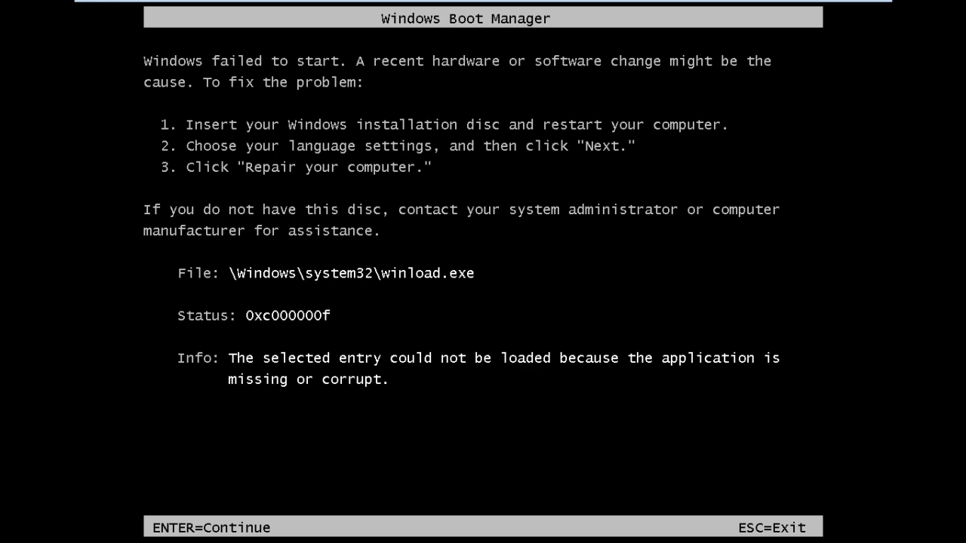
Continue past the Windows Boot Manager startup error and try to start Windows 7 from the operating system list.
key(Return)
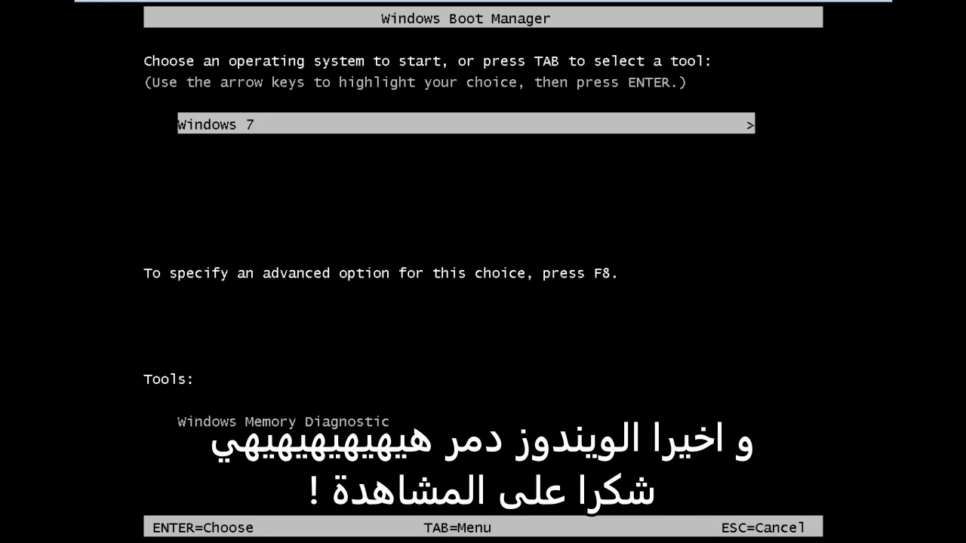
key(Return)
key(Return)
key(Return)
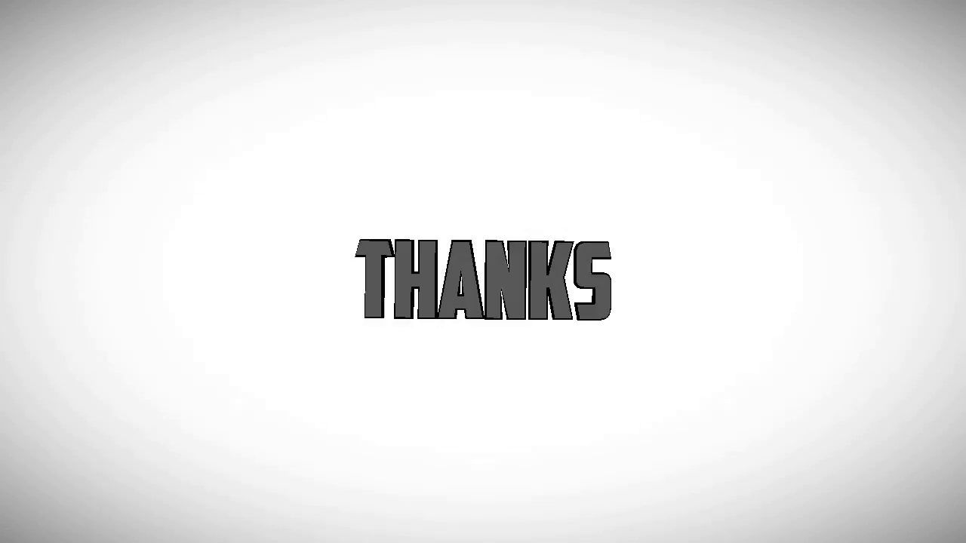